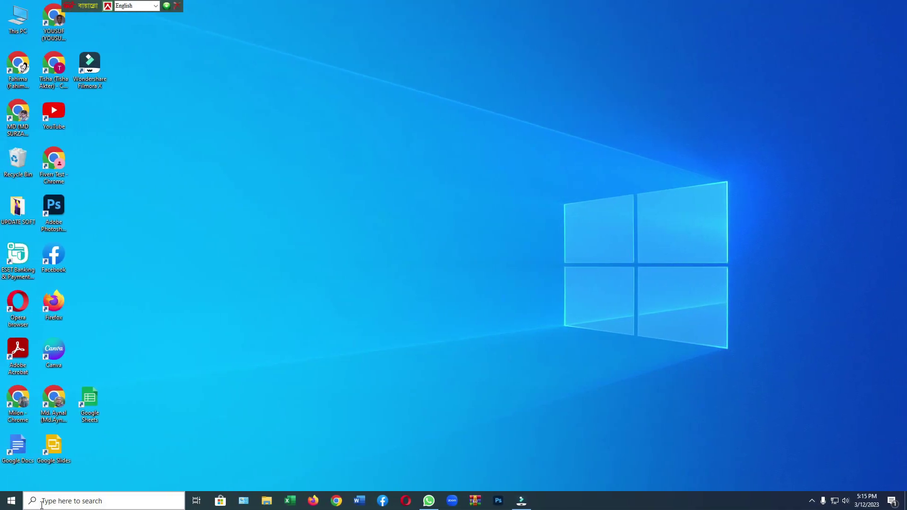
left_click(47, 503)
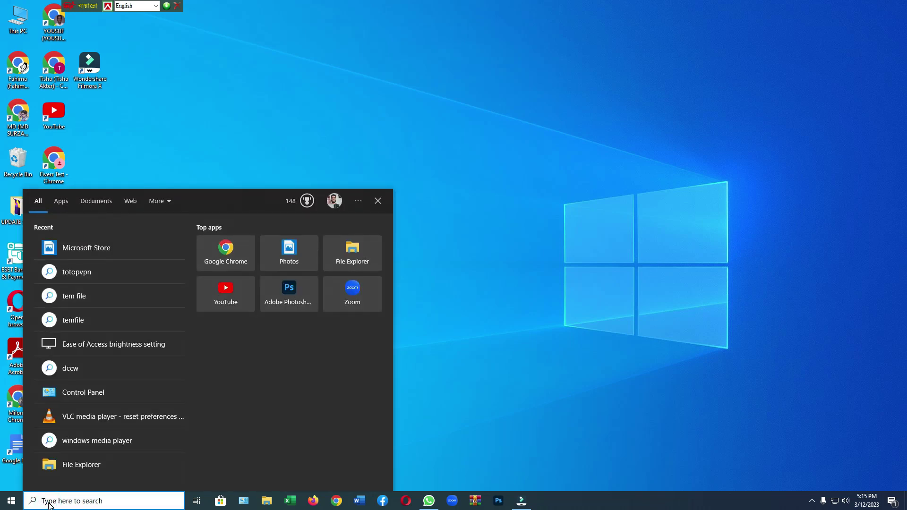
type("mic")
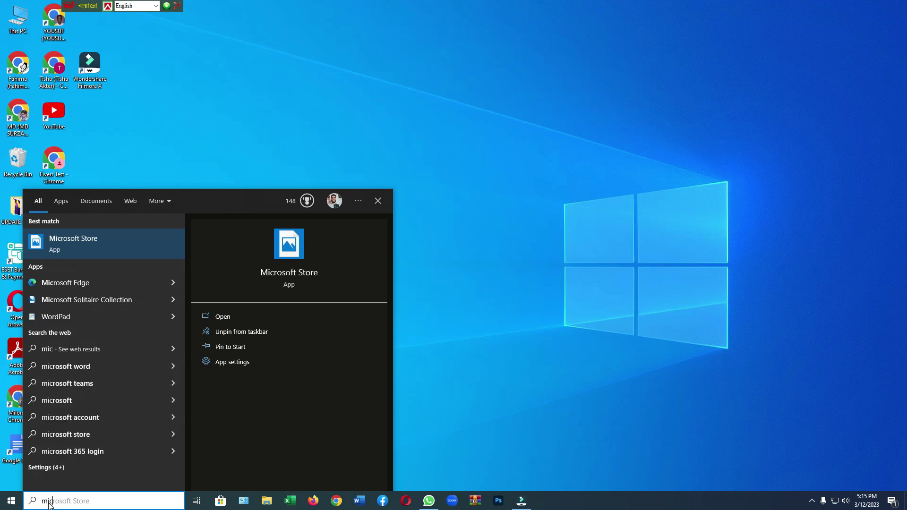
type("rost")
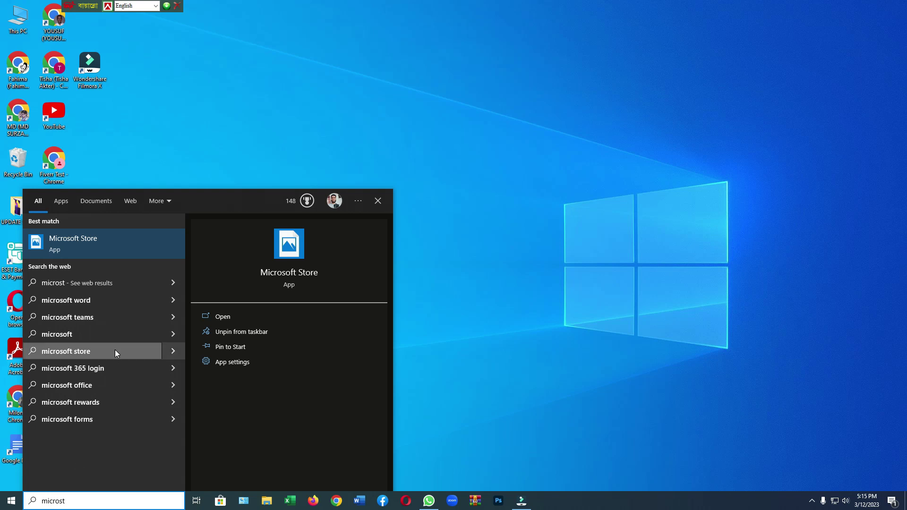
left_click(167, 237)
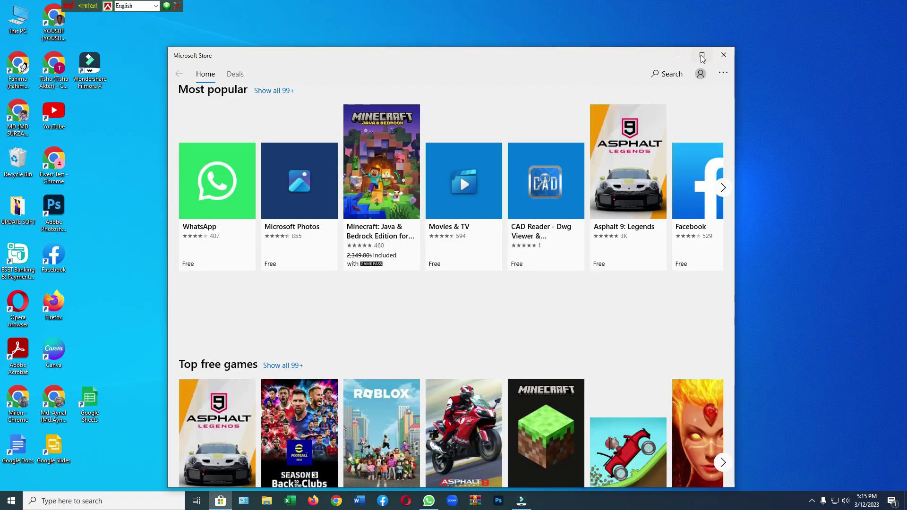
left_click(657, 75)
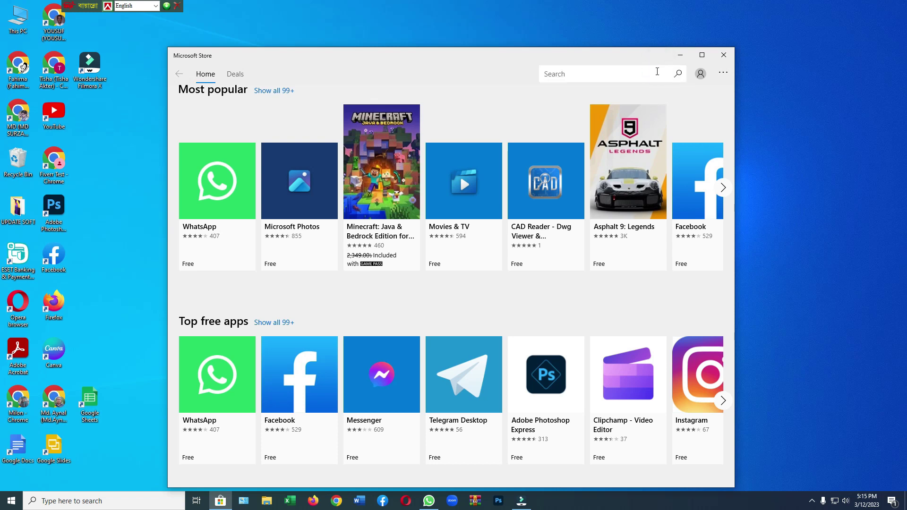
type("bri")
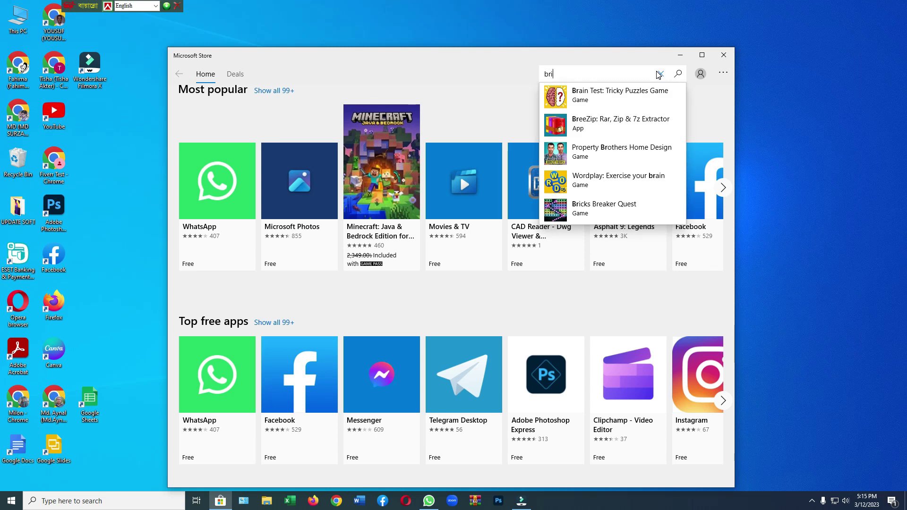
type("ght")
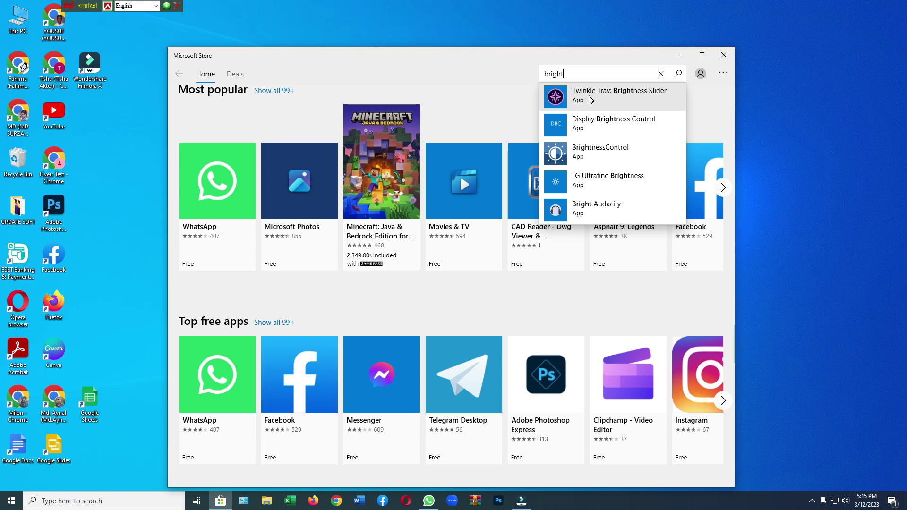
left_click(724, 54)
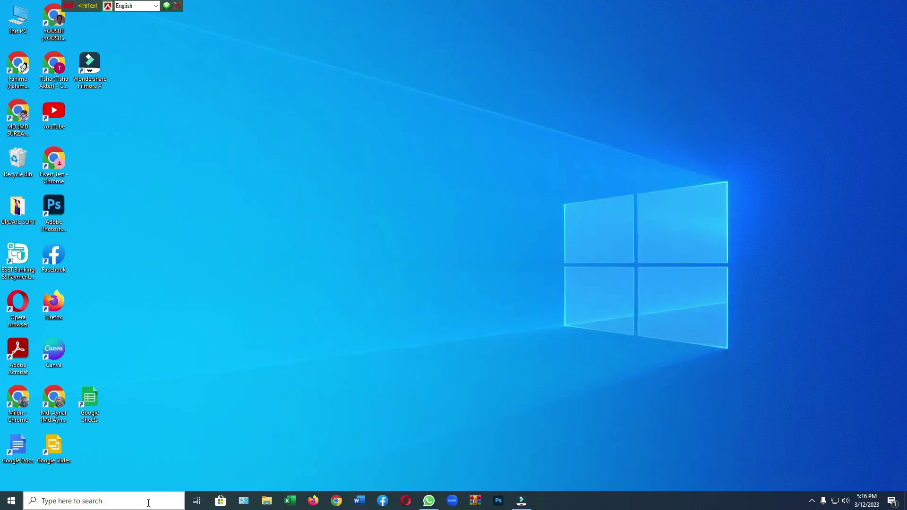
Step: Find the app Twinkle Tray: Brightness Slider in the Microsoft Store by searching "bright", and install it
left_click(219, 502)
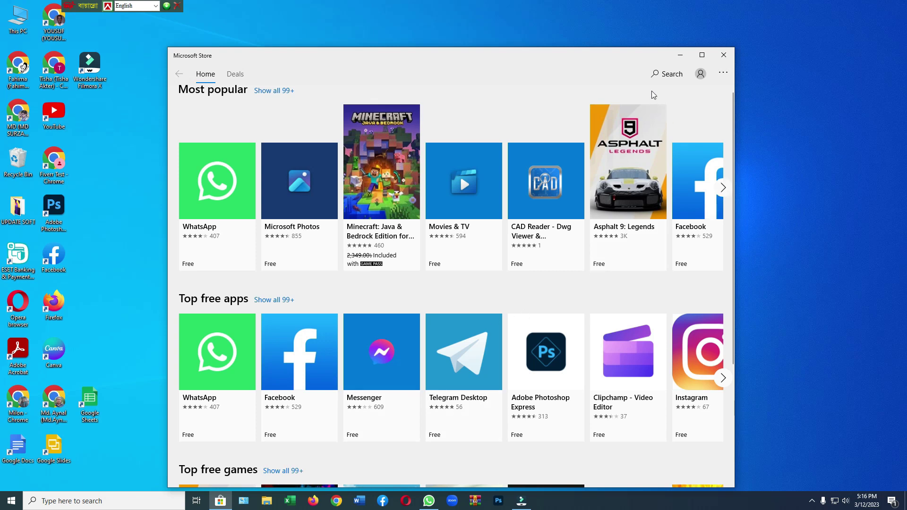
left_click(660, 69)
type("bri")
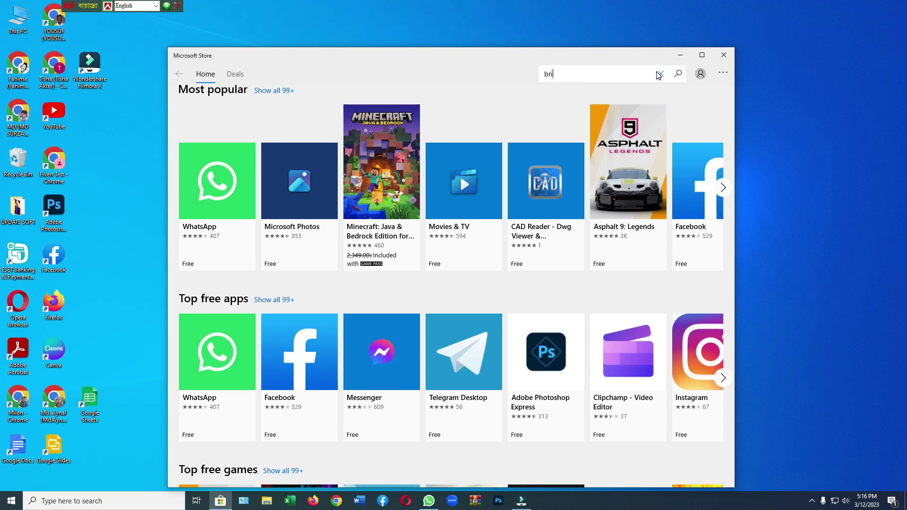
type("ght")
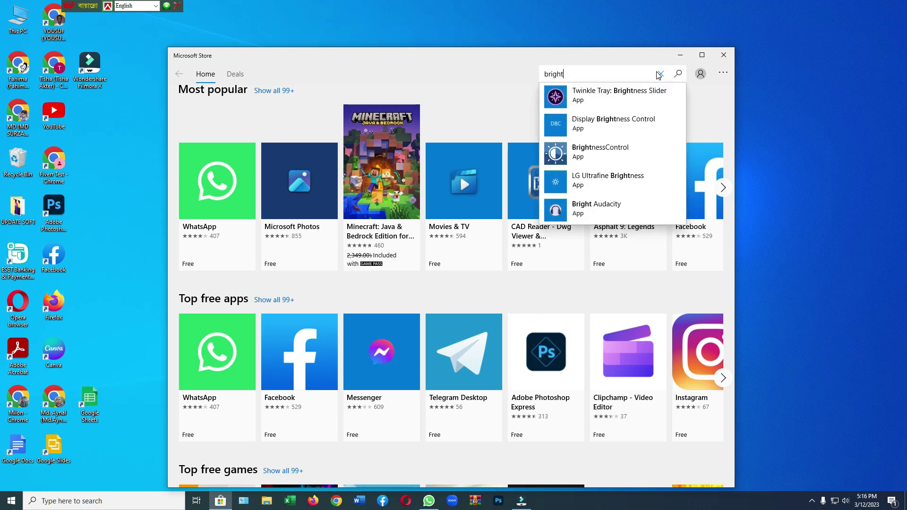
left_click(608, 100)
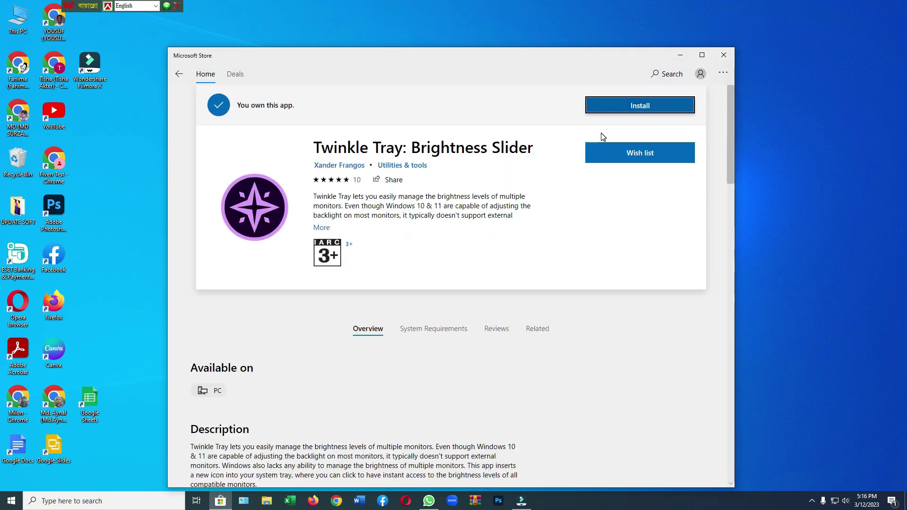
left_click(635, 107)
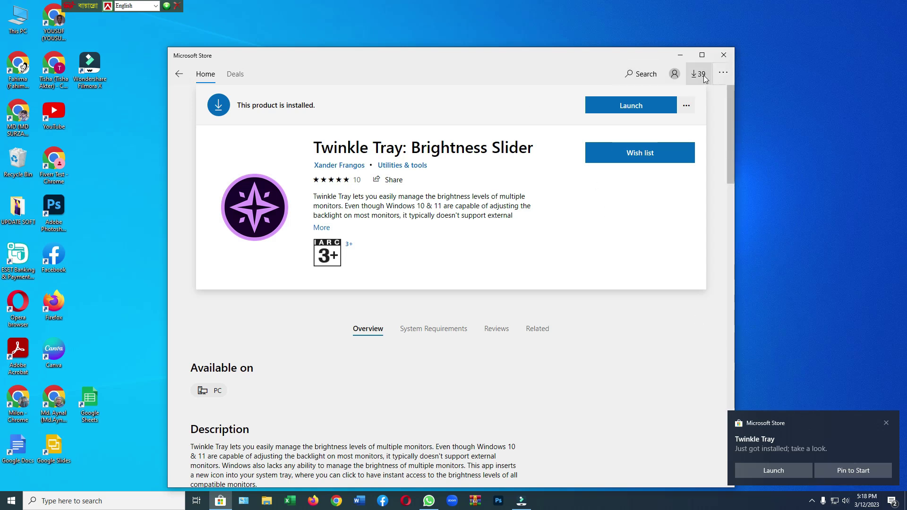
Step: Launch the installed Twinkle Tray app, dismiss its welcome message and close the Microsoft Store
left_click(654, 110)
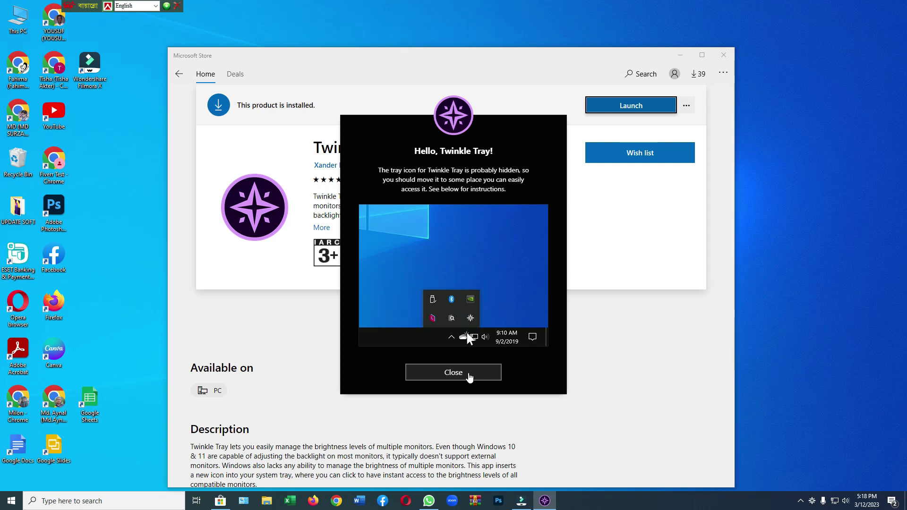
left_click(469, 373)
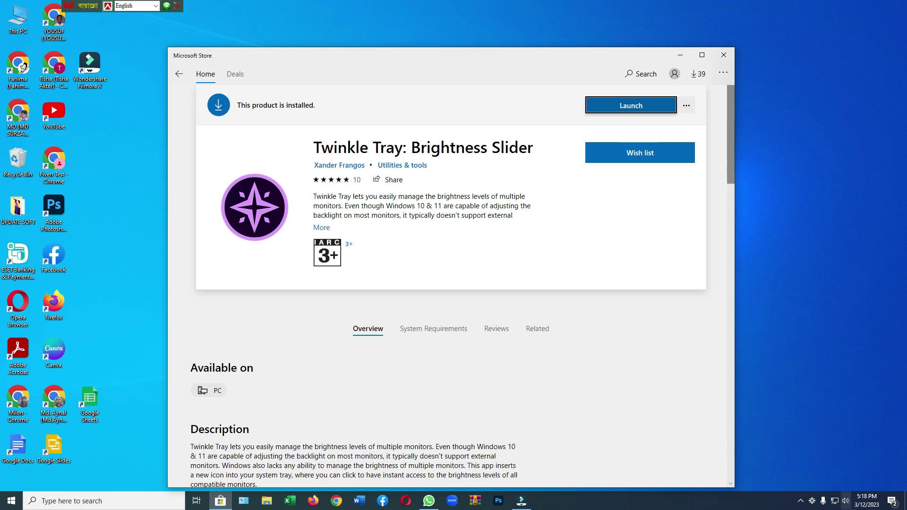
left_click(724, 54)
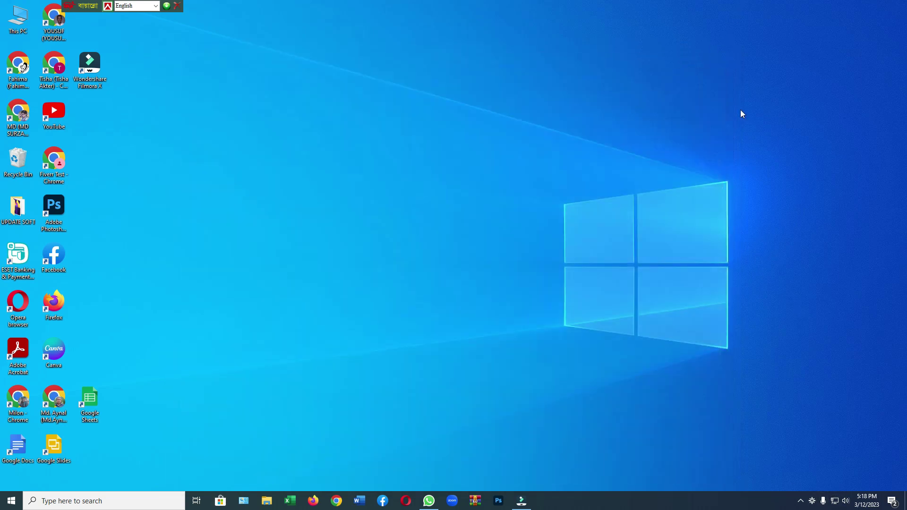
Step: Raise the brightness of the VX2276-FHD monitor with Twinkle Tray's brightness slider
left_click(811, 502)
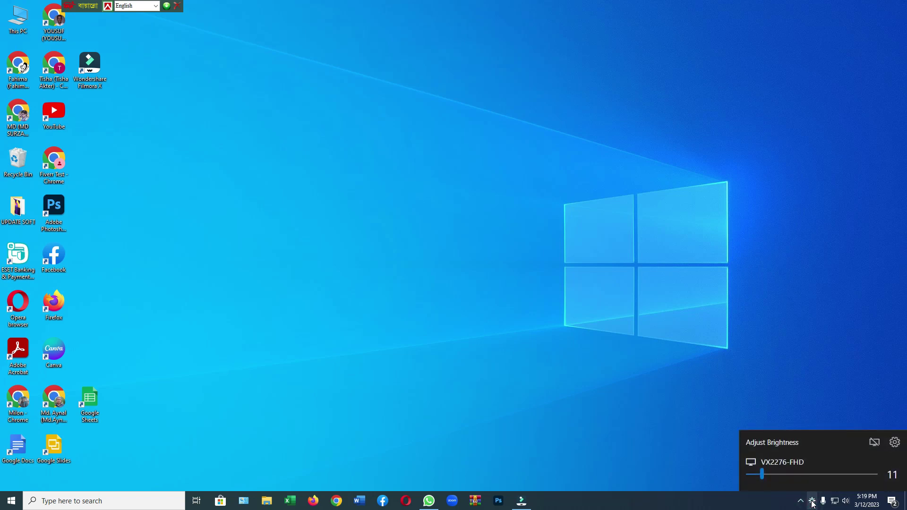
left_click_drag(764, 475, 860, 481)
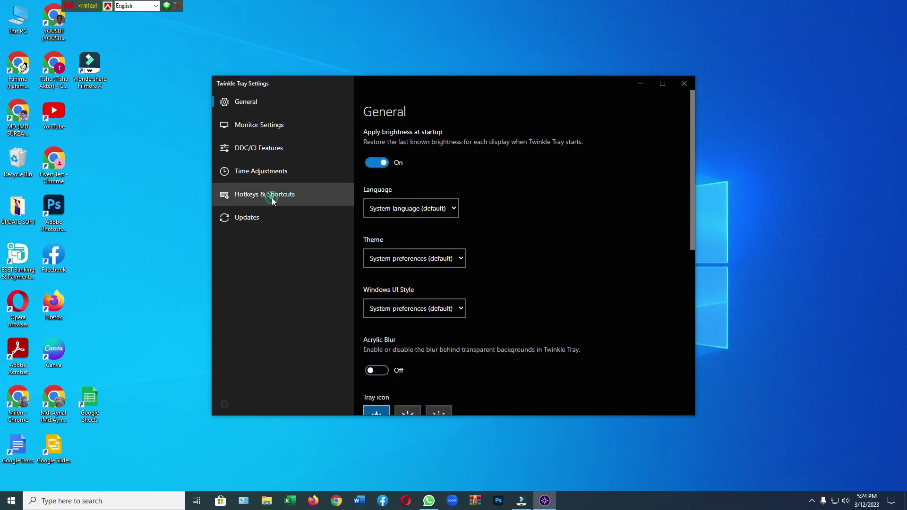
Step: Assign F5 as the hotkey for increasing and F6 for decreasing the brightness of all displays in the Twinkle Tray settings
left_click(272, 199)
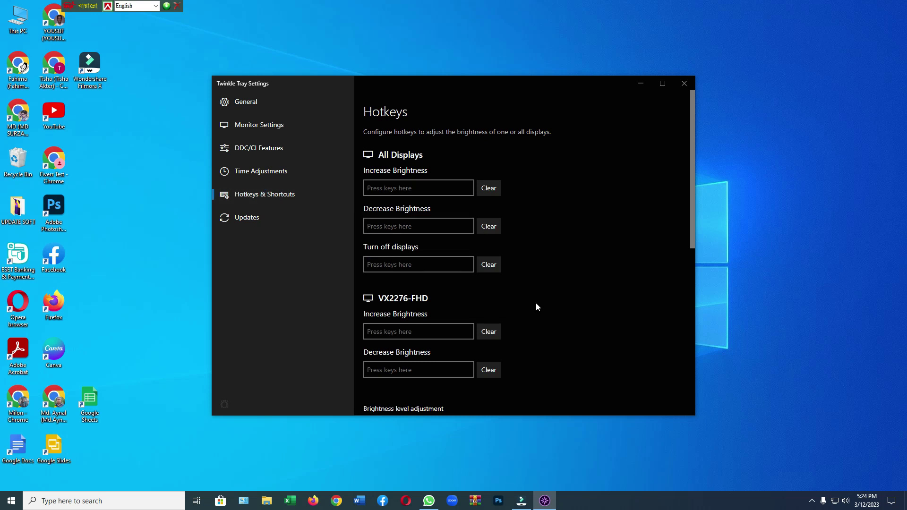
left_click(418, 188)
key("F5")
left_click(416, 228)
key("F6")
Step: Adjust how much the hotkeys change the brightness level, and close the Twinkle Tray settings
scroll(501, 216, "down", 4)
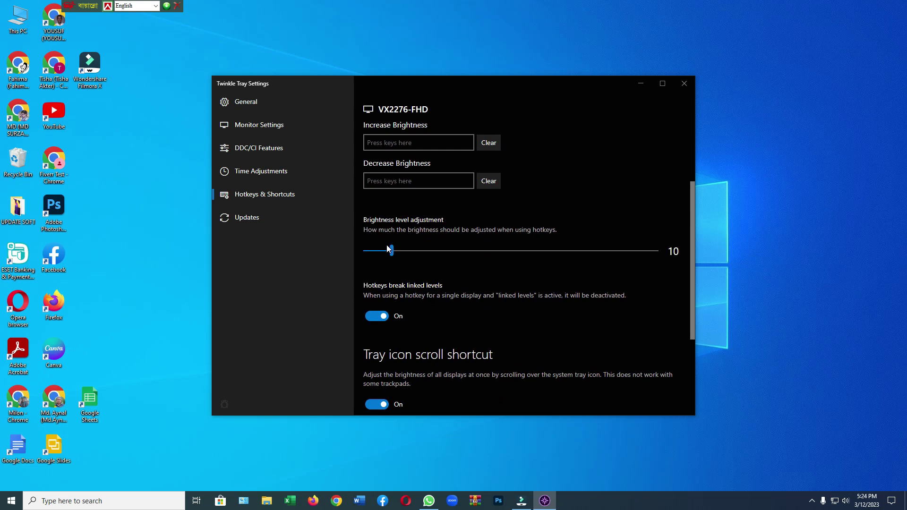
left_click_drag(392, 251, 574, 251)
left_click_drag(590, 296, 444, 296)
left_click(687, 84)
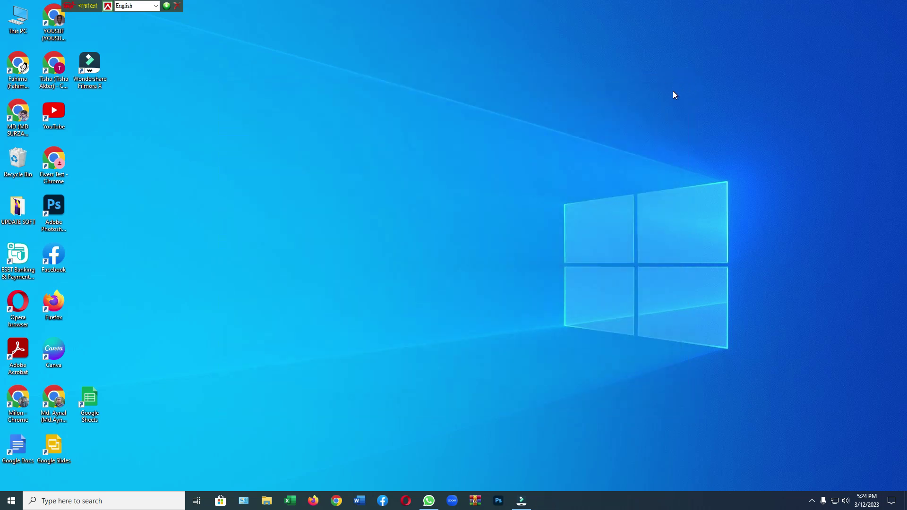
Step: Test the brightness hotkeys by raising the display brightness to near maximum and lowering it to 19
key("XF86MonBrightnessUp")
key("XF86MonBrightnessUp")
key("XF86MonBrightnessUp")
key("XF86MonBrightnessUp")
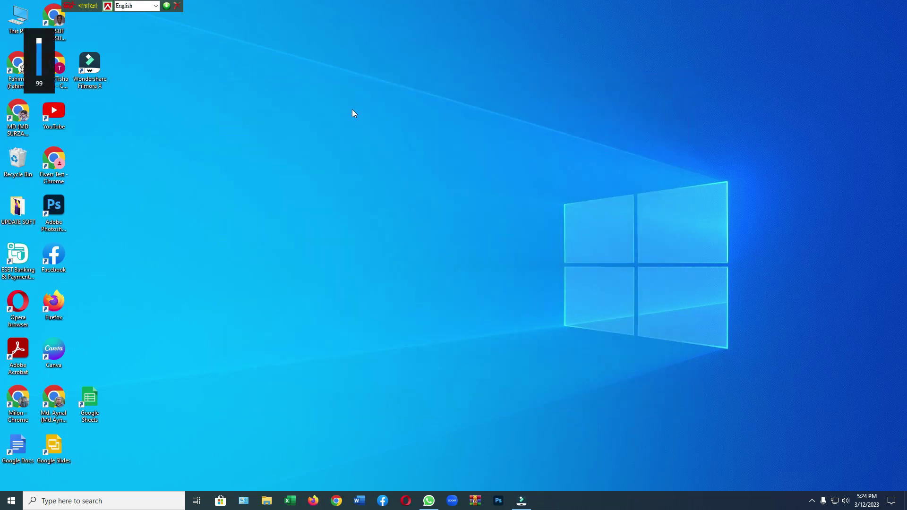
key("XF86MonBrightnessUp")
key("XF86MonBrightnessDown")
key("XF86MonBrightnessDown")
key("XF86MonBrightnessDown")
key("XF86MonBrightnessDown")
key("XF86MonBrightnessDown")
key("XF86MonBrightnessDown")
key("XF86MonBrightnessDown")
key("XF86MonBrightnessDown")
key("XF86MonBrightnessDown")
key("XF86MonBrightnessDown")
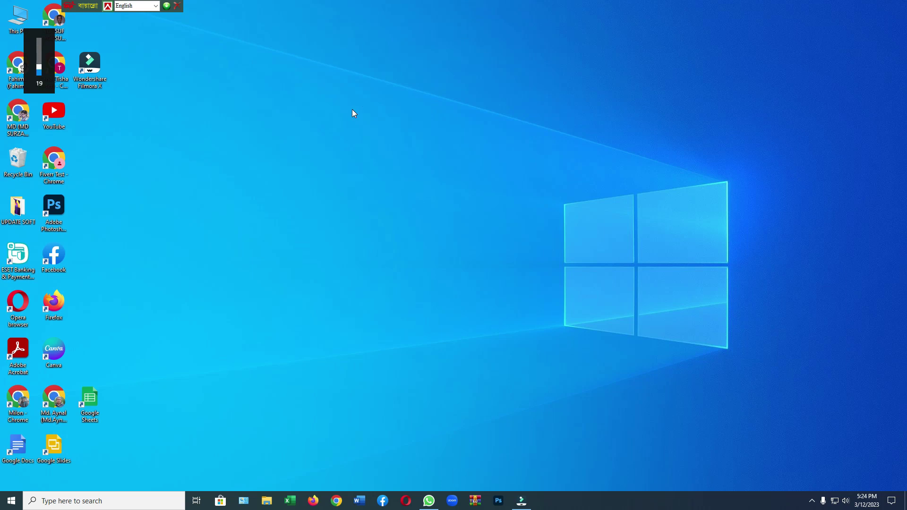